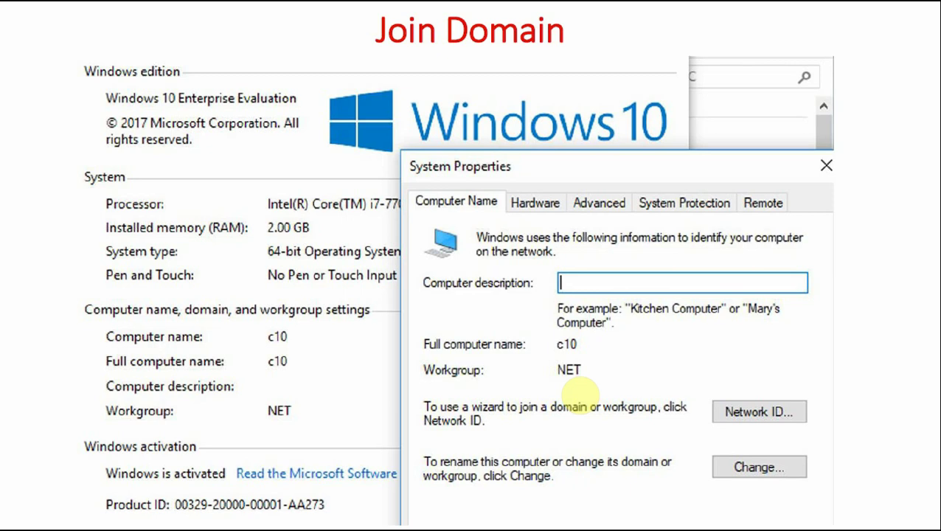
Switch from the Join Domain slide in Acrobat Reader to the w10 virtual machine window.
key(alt+Tab)
key(alt+Tab)
key(alt+Tab)
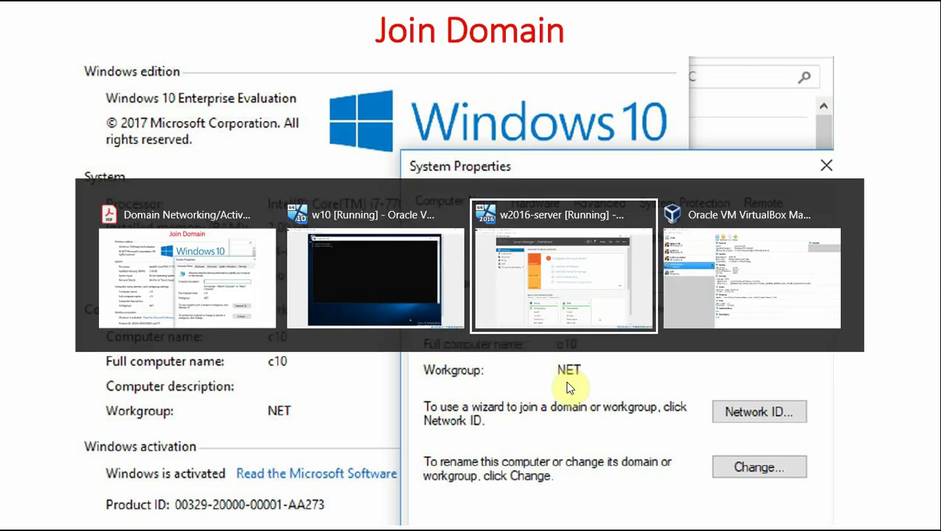
key(alt+Tab)
key(alt+Tab)
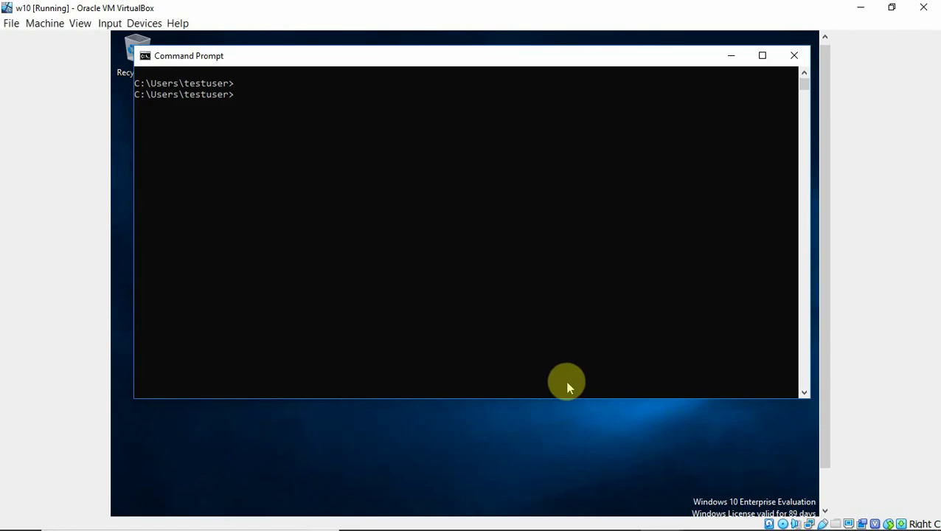
Clear the Command Prompt and rerun nslookup c16.example.com, resolving to 172.24.0.16.
text(cls)
key(Up)
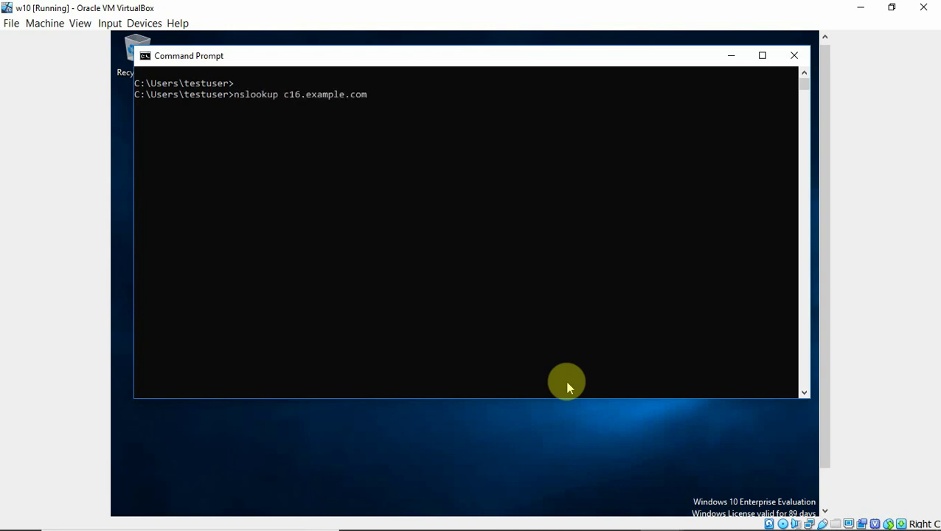
key(Return)
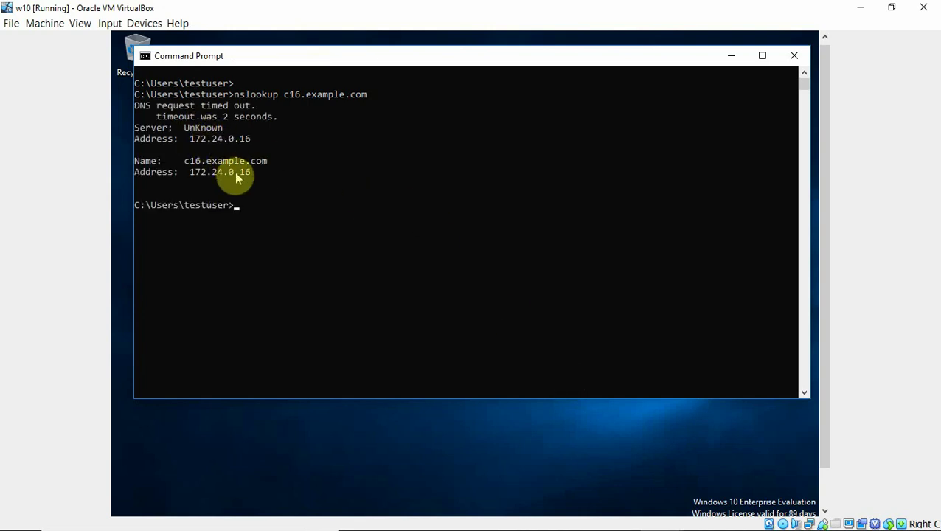
Go from the guest desktop to the Ethernet settings page and list the network adapters.
click(729, 58)
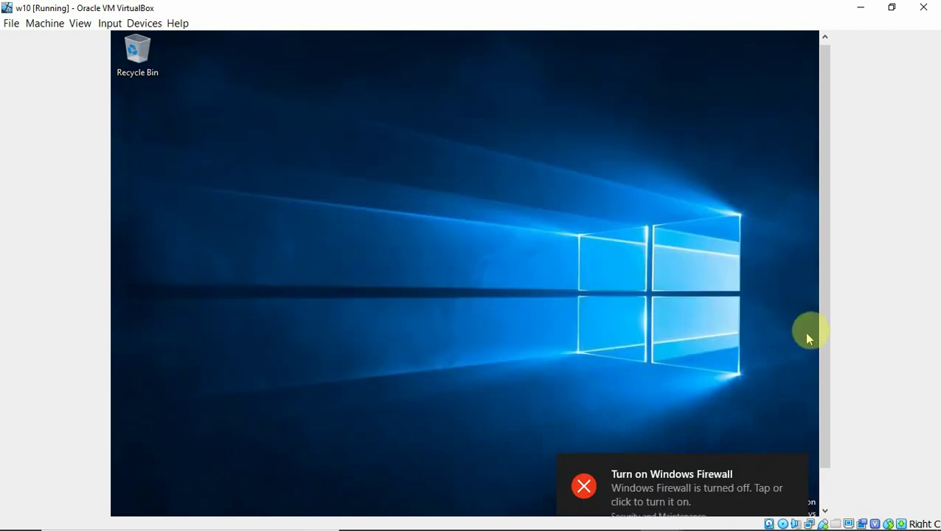
scroll(820, 333, down, 2)
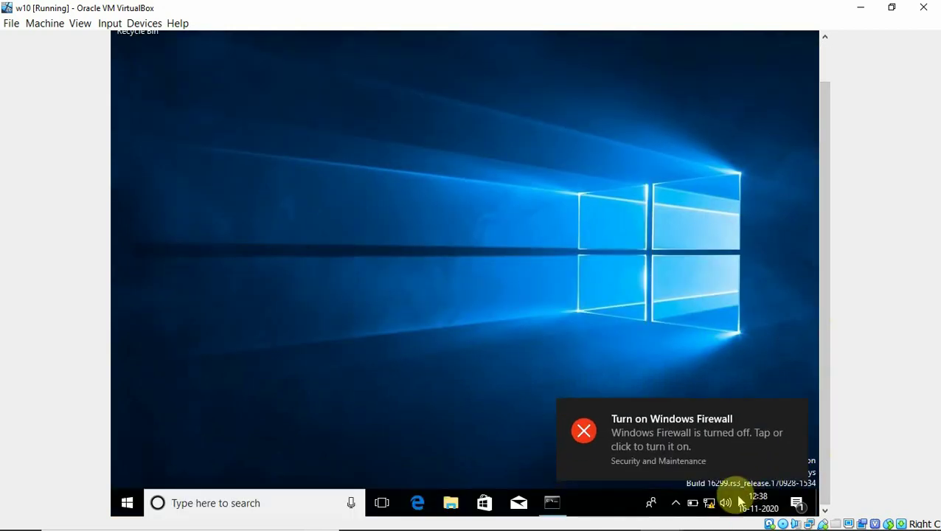
right_click(712, 503)
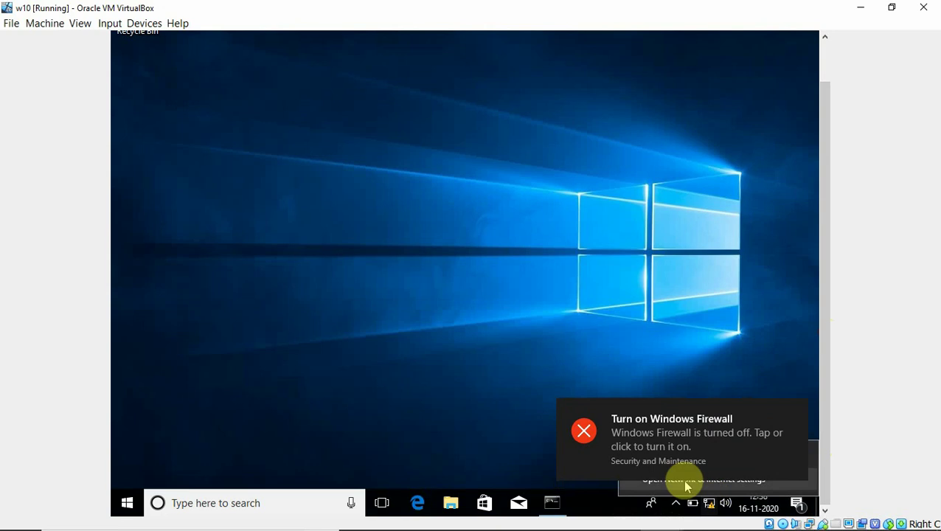
click(685, 481)
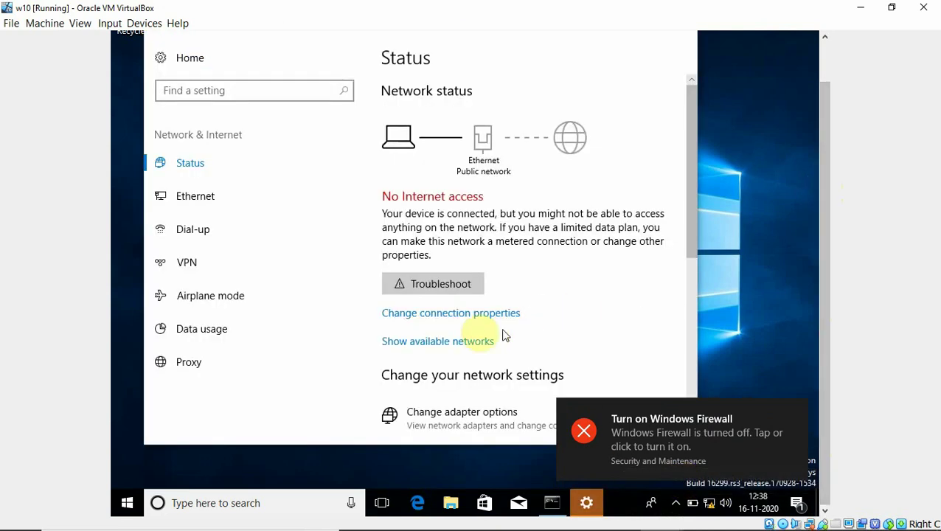
click(193, 195)
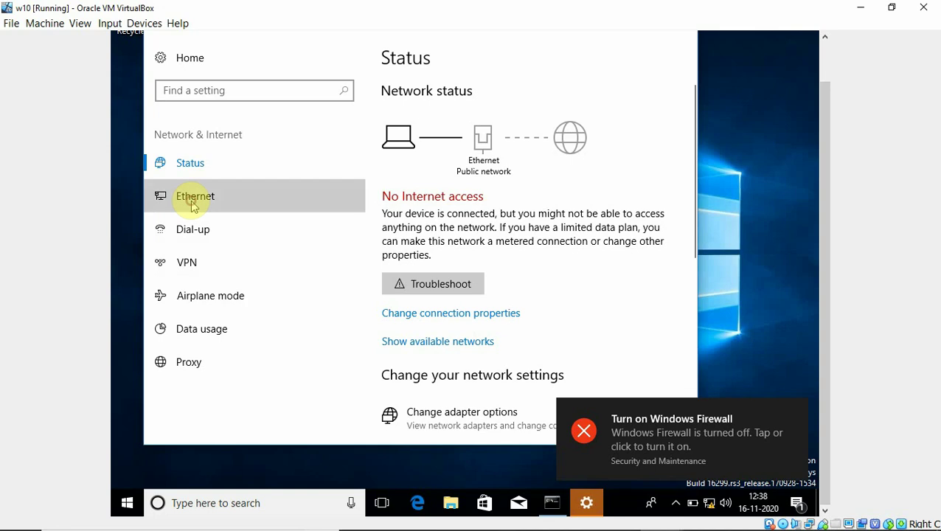
click(794, 411)
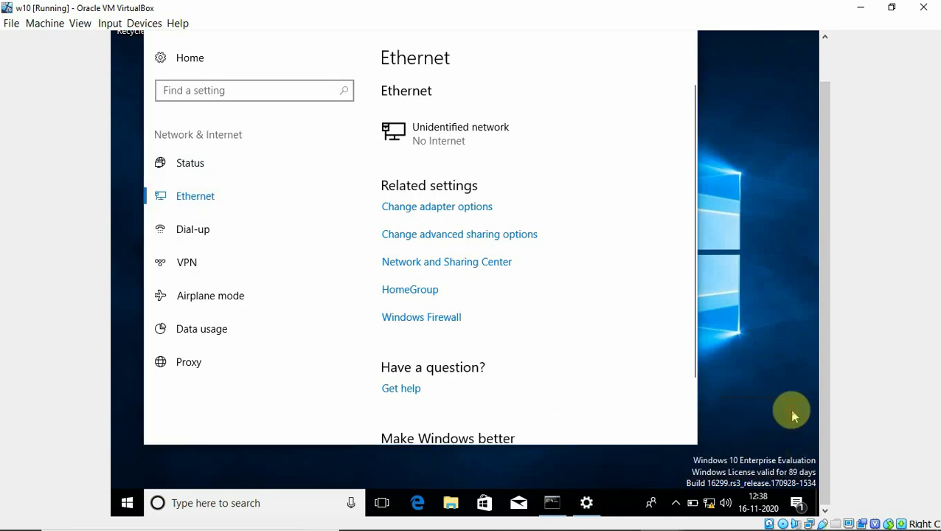
click(457, 205)
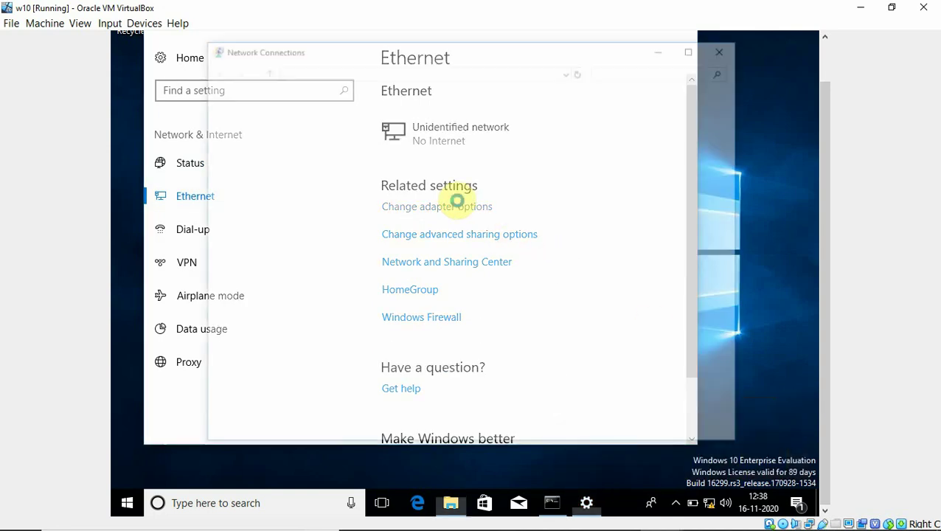
Verify the Ethernet adapter's IPv4 settings (IP 172.24.0.10, DNS 172.24.0.16), then close the adapter windows.
click(306, 127)
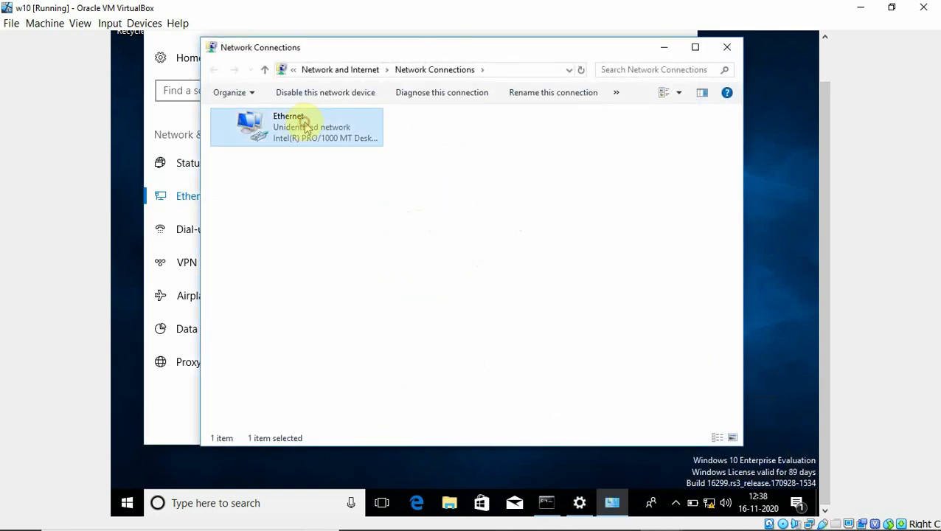
right_click(304, 123)
click(347, 254)
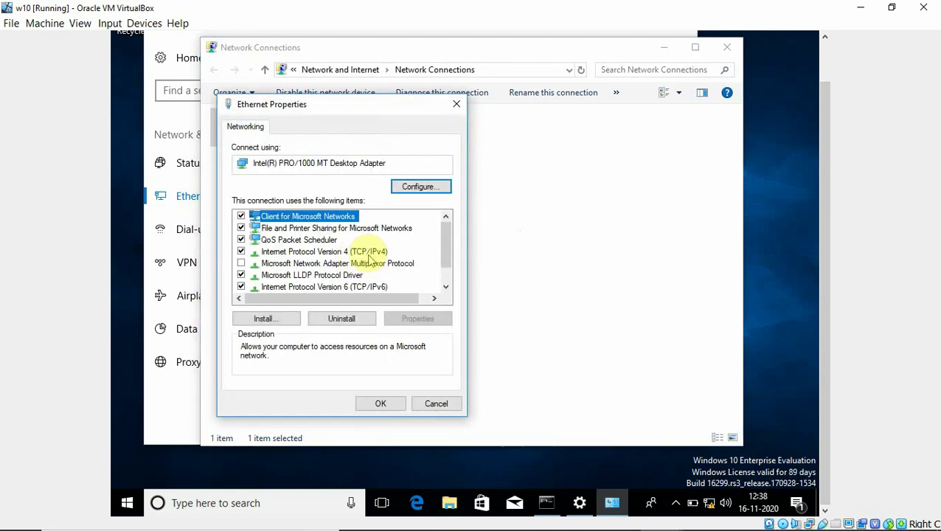
click(365, 252)
click(415, 318)
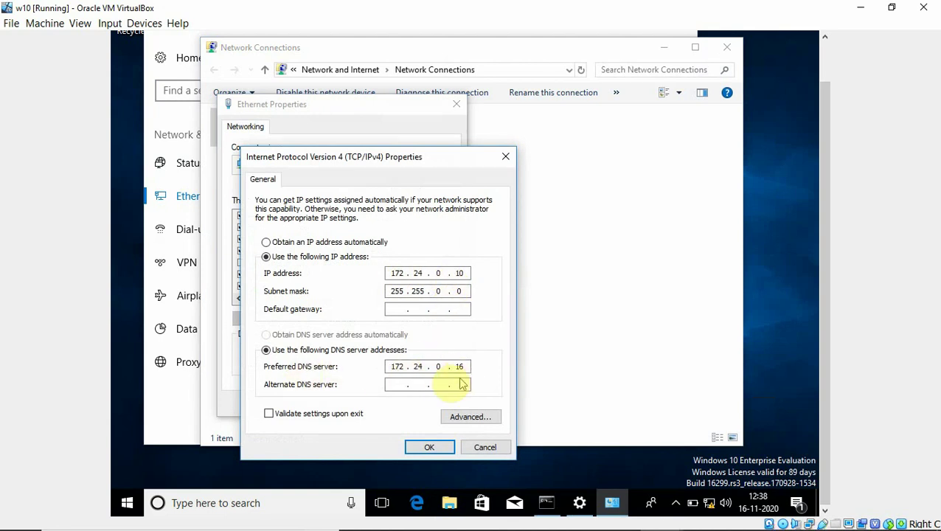
click(426, 447)
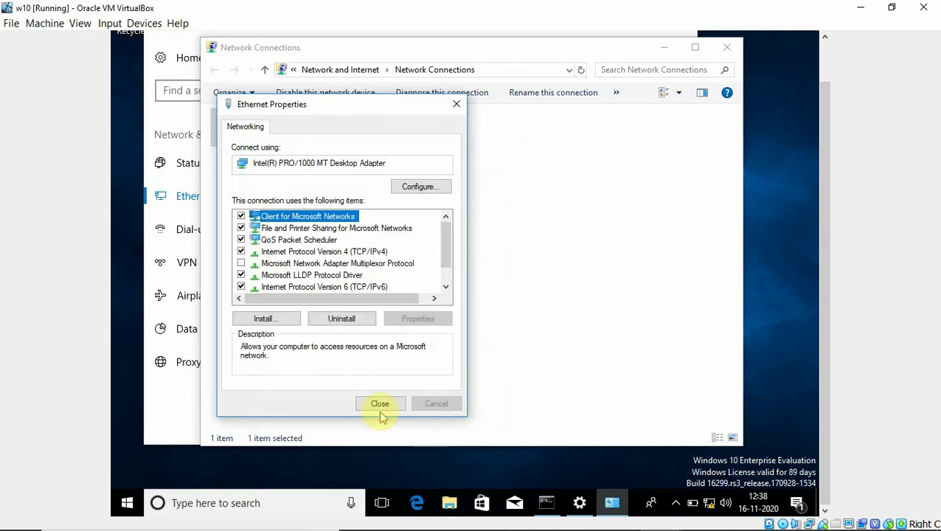
click(376, 405)
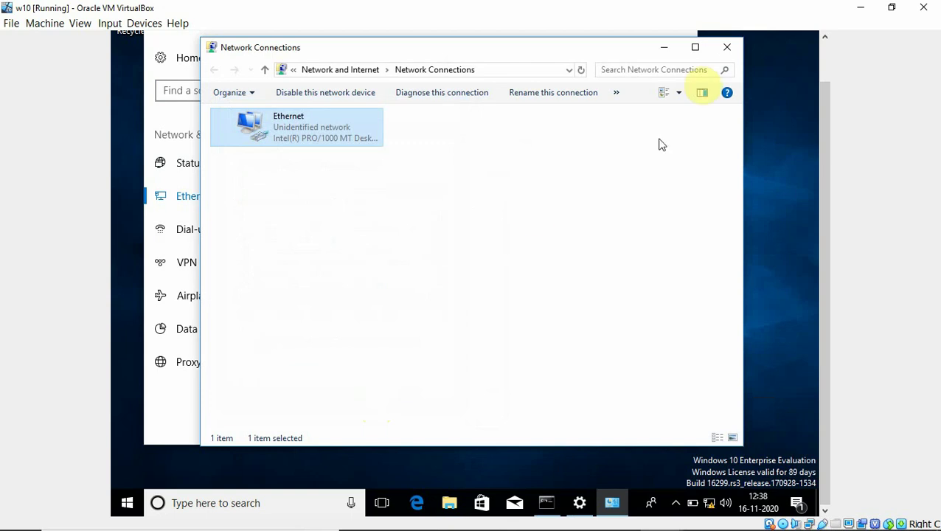
click(727, 50)
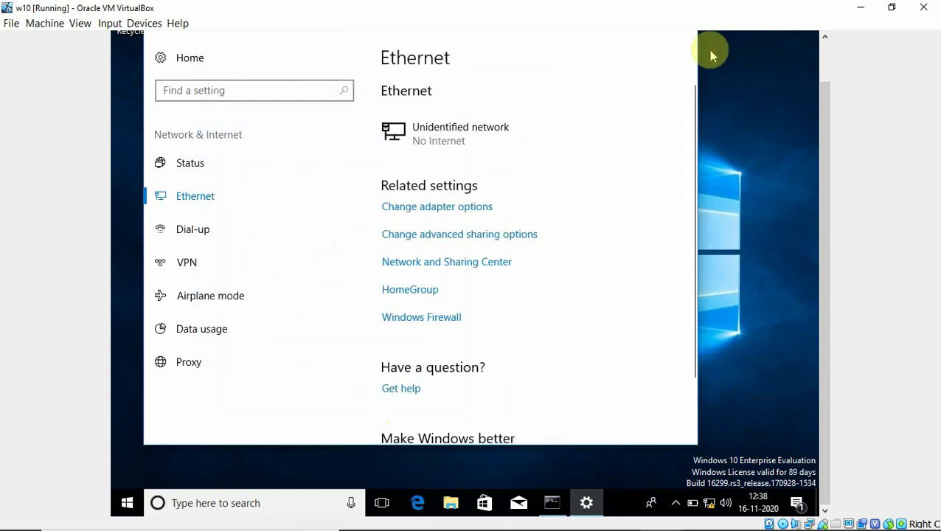
drag(820, 158, 814, 133)
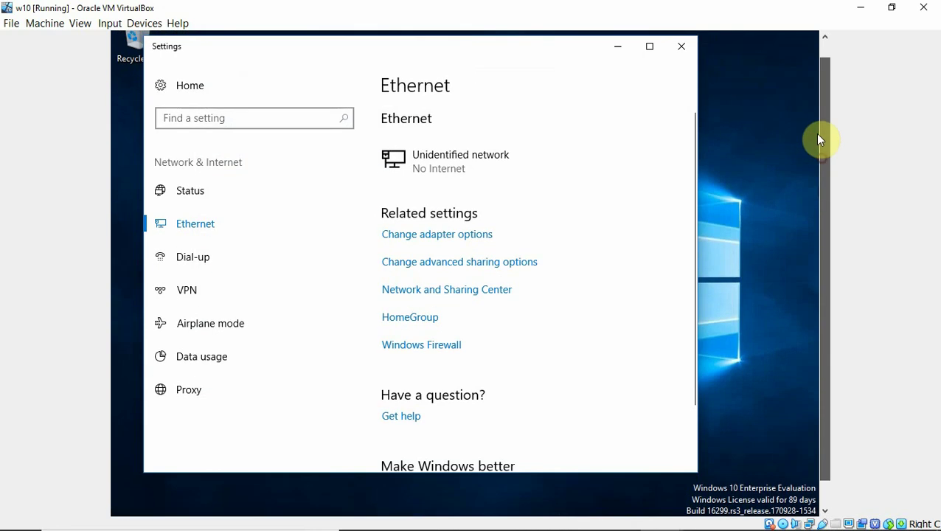
Open the system properties of This PC from File Explorer.
click(678, 46)
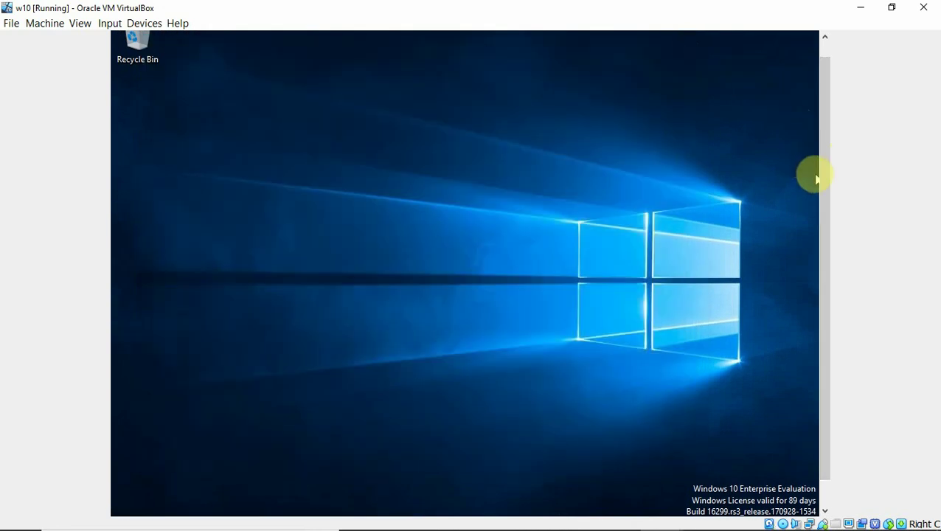
drag(824, 184, 824, 294)
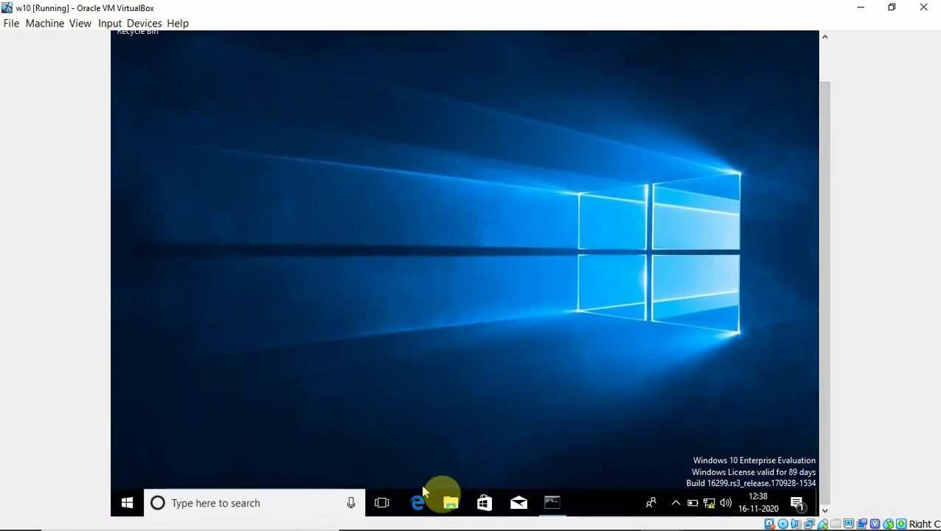
right_click(455, 504)
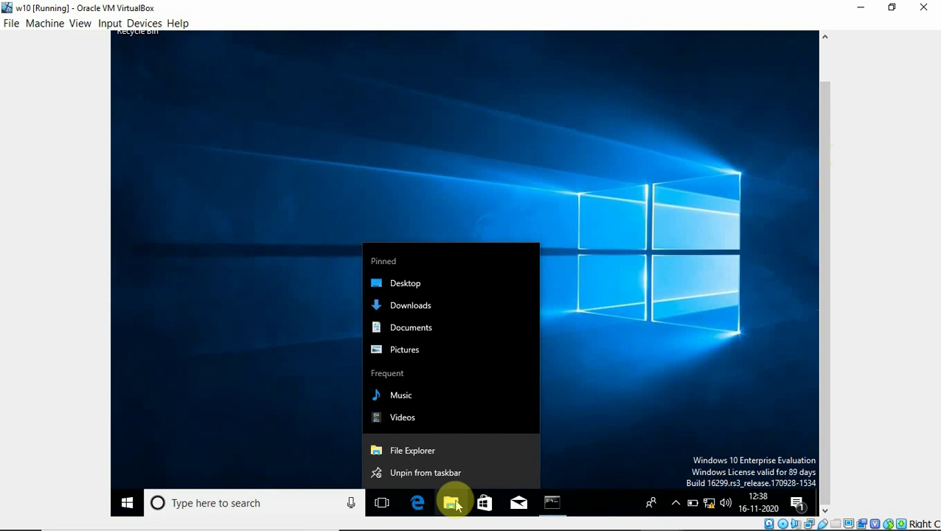
click(426, 447)
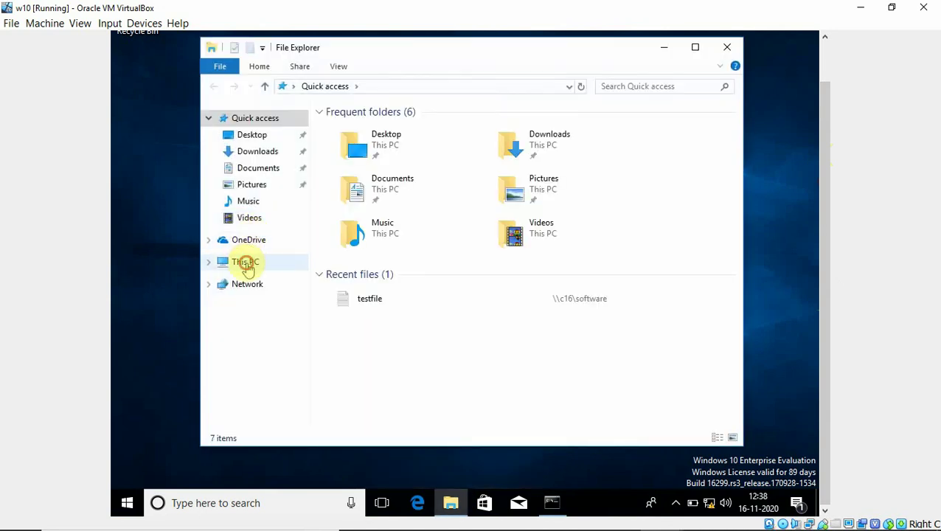
click(244, 265)
right_click(248, 267)
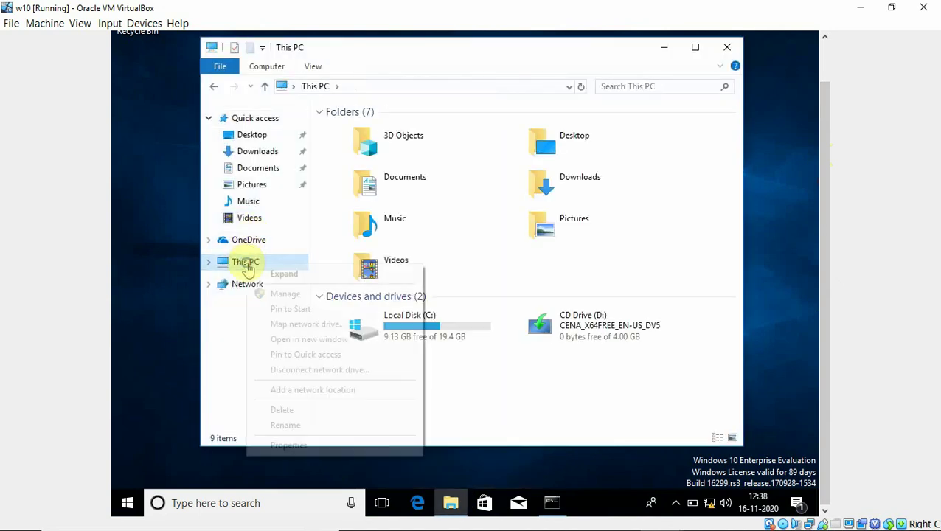
click(289, 445)
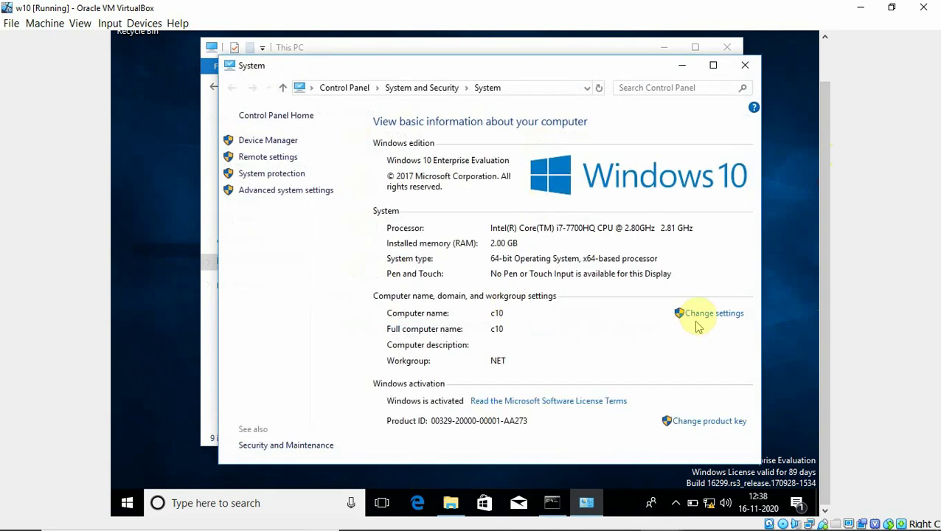
Change the computer's membership from workgroup to the domain example.com.
click(700, 317)
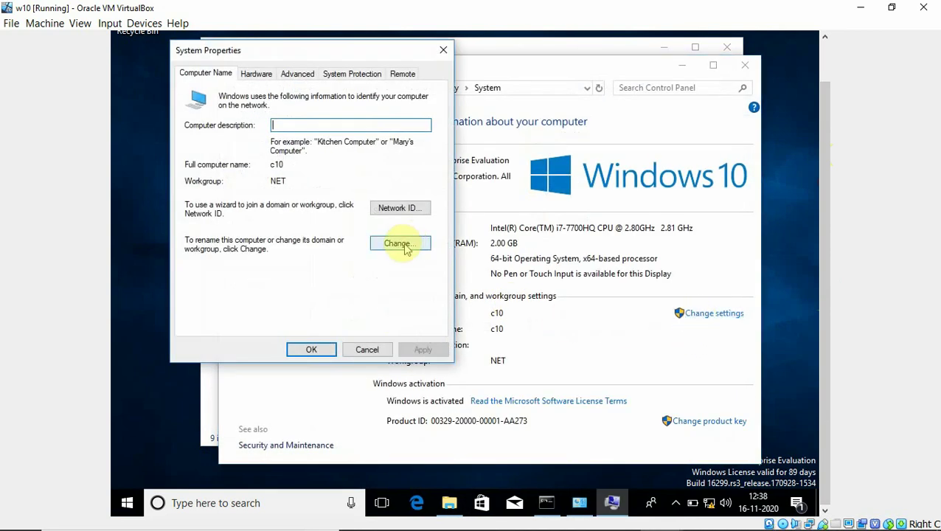
click(402, 243)
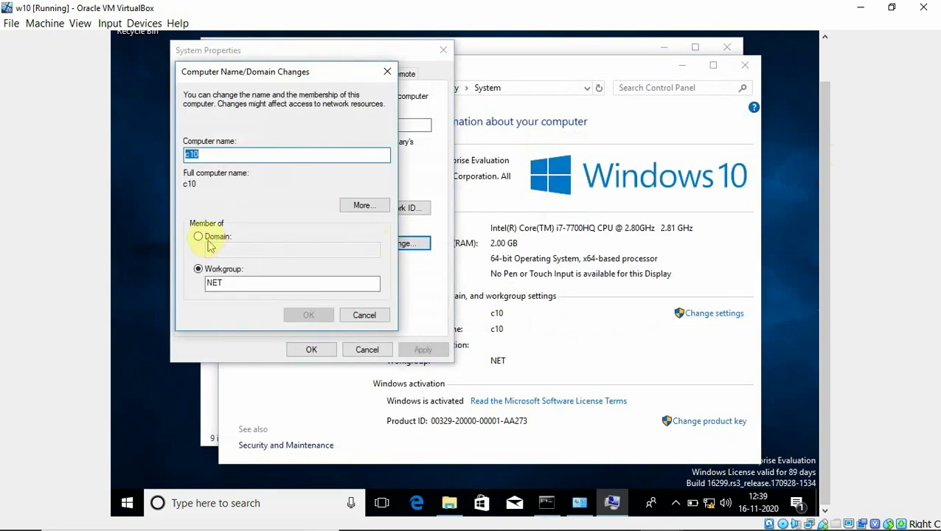
click(208, 238)
click(220, 252)
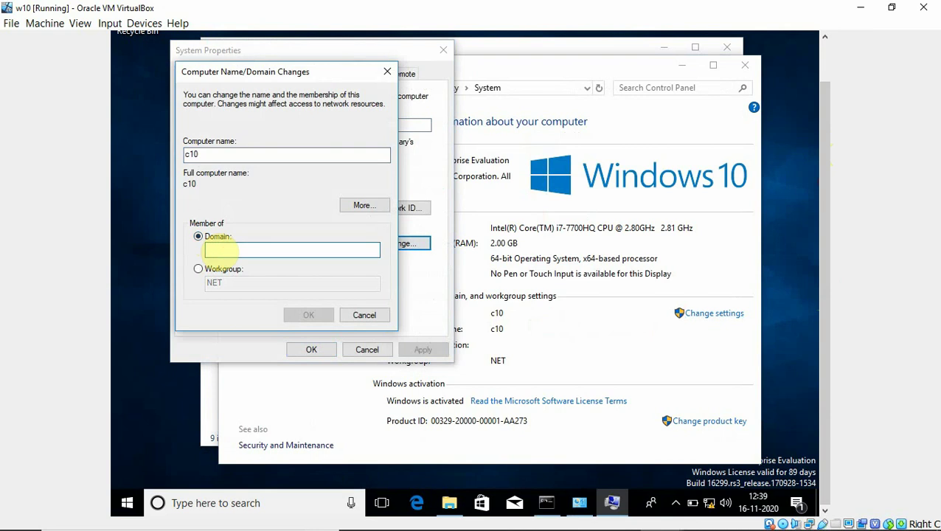
text(example)
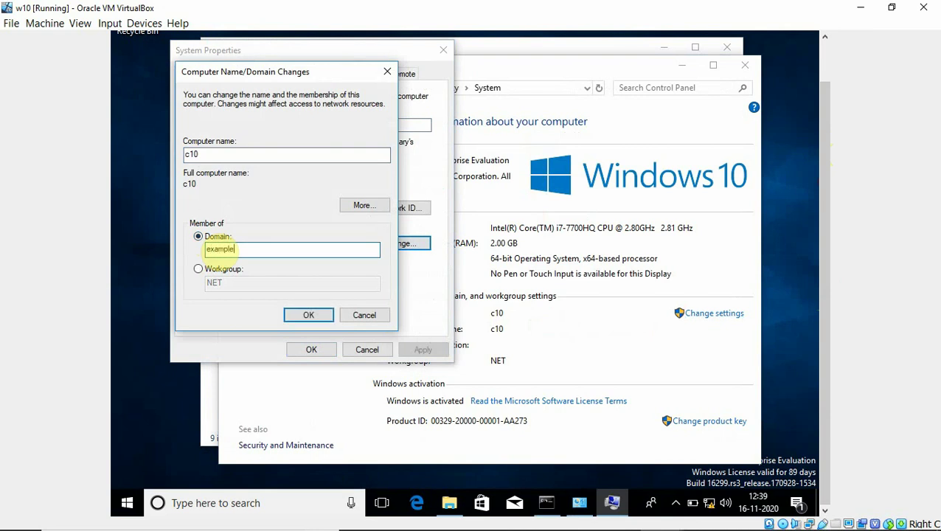
text(.com)
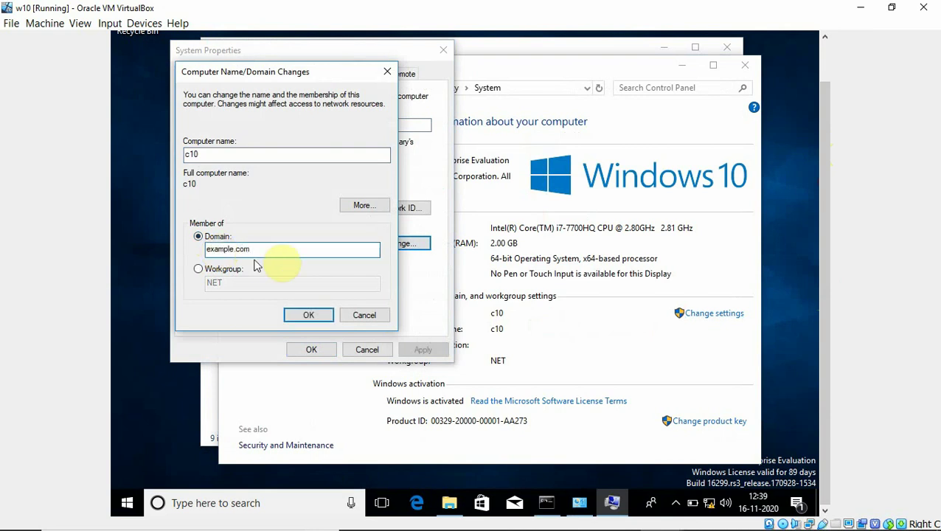
click(296, 315)
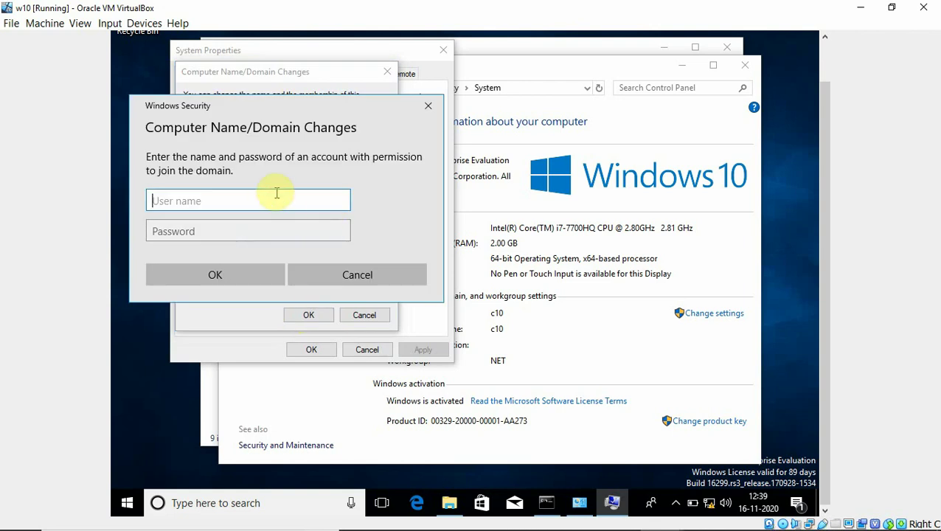
Authorize the domain join with the administrator account and its password.
text(administrator)
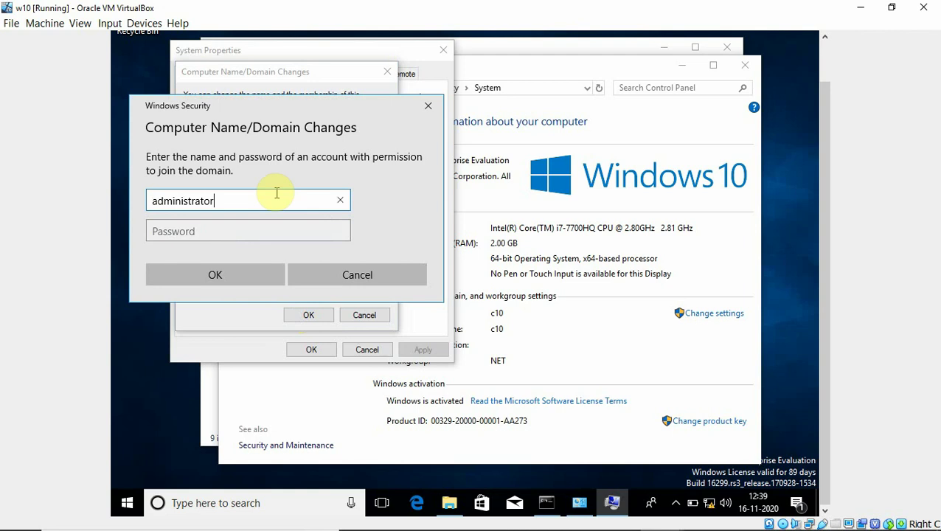
key(Tab)
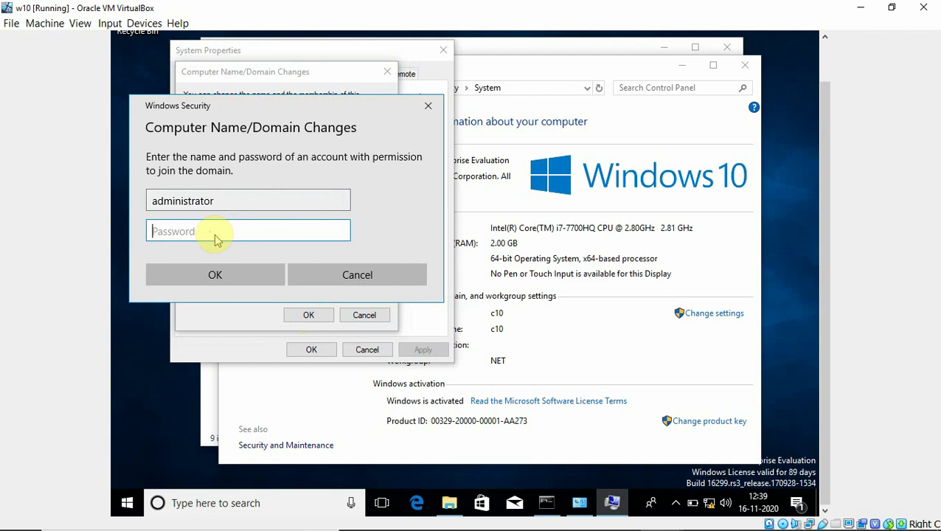
text(•••••••••)
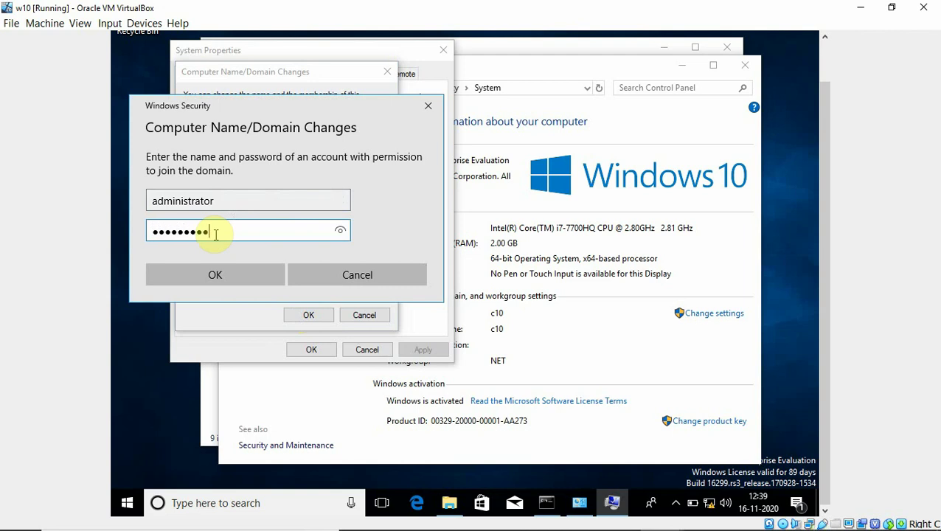
click(231, 274)
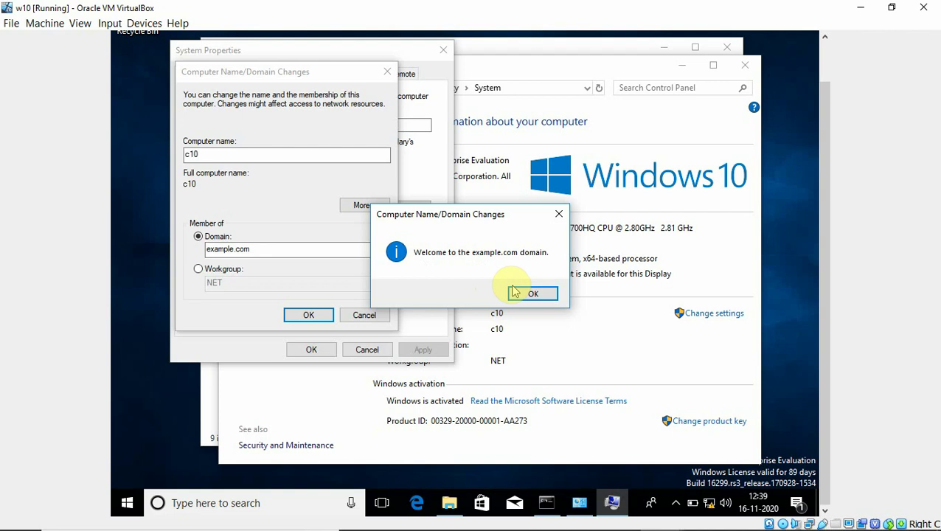
Acknowledge the example.com welcome and restart notices, close System Properties, and restart now.
click(532, 292)
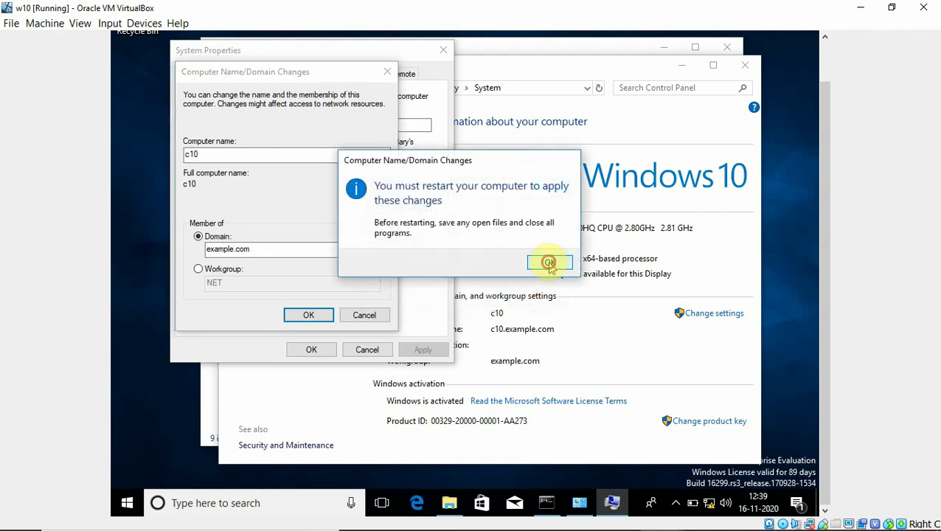
click(549, 262)
click(311, 350)
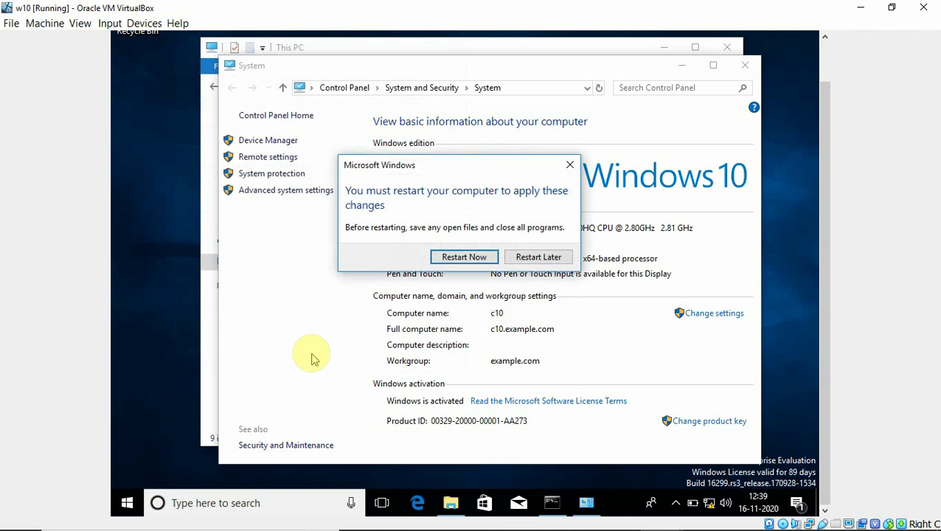
click(465, 261)
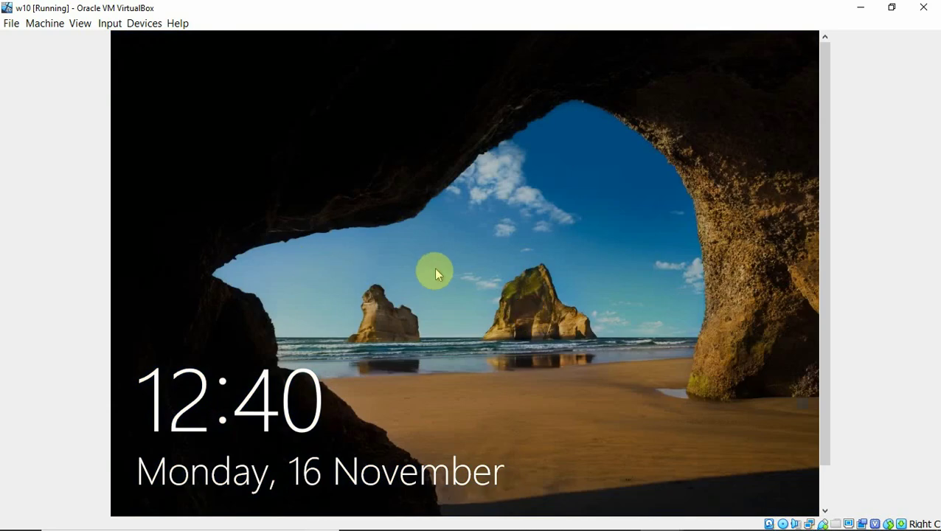
Sign in from the lock screen as Other user with the domain user's name and password.
click(413, 283)
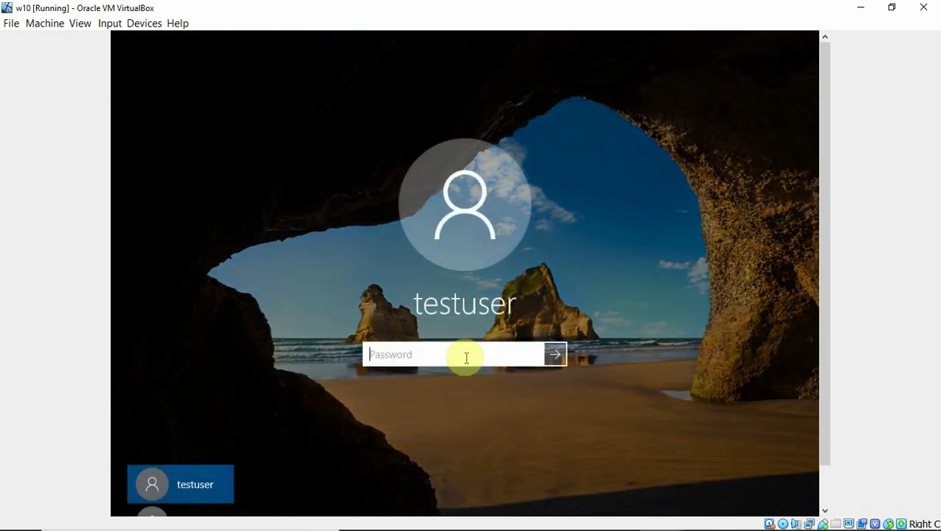
drag(824, 257, 823, 329)
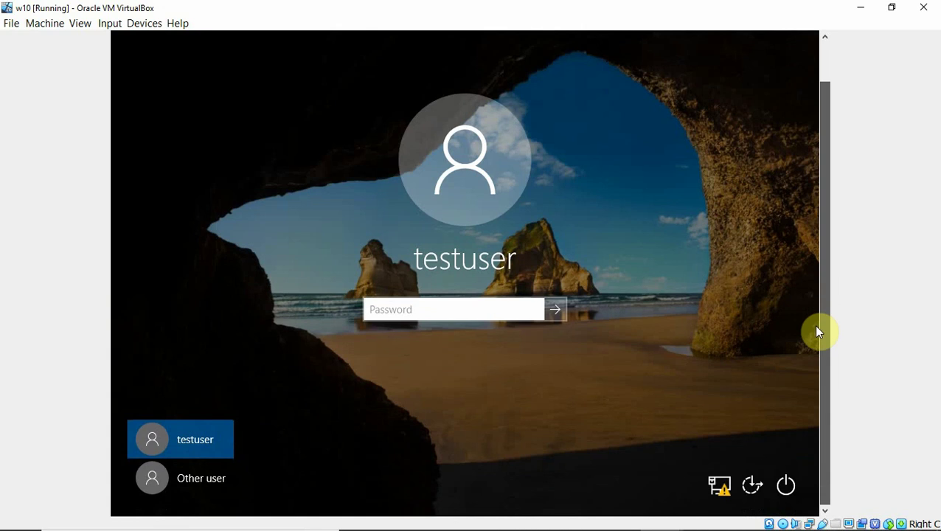
click(211, 474)
click(399, 294)
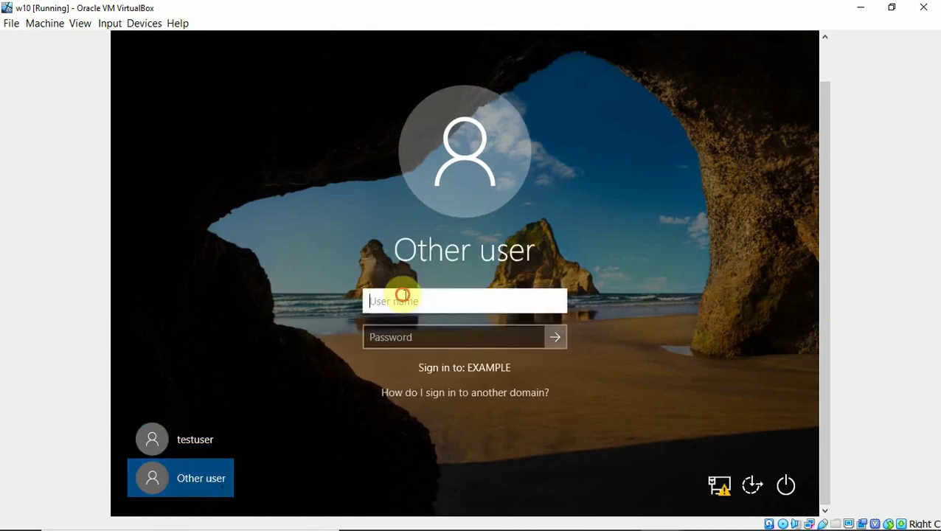
text(nanu)
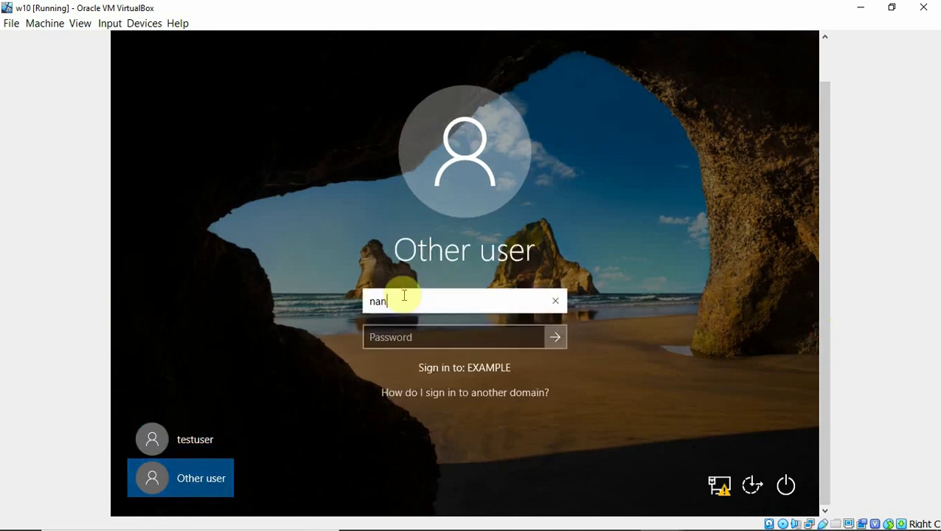
click(385, 339)
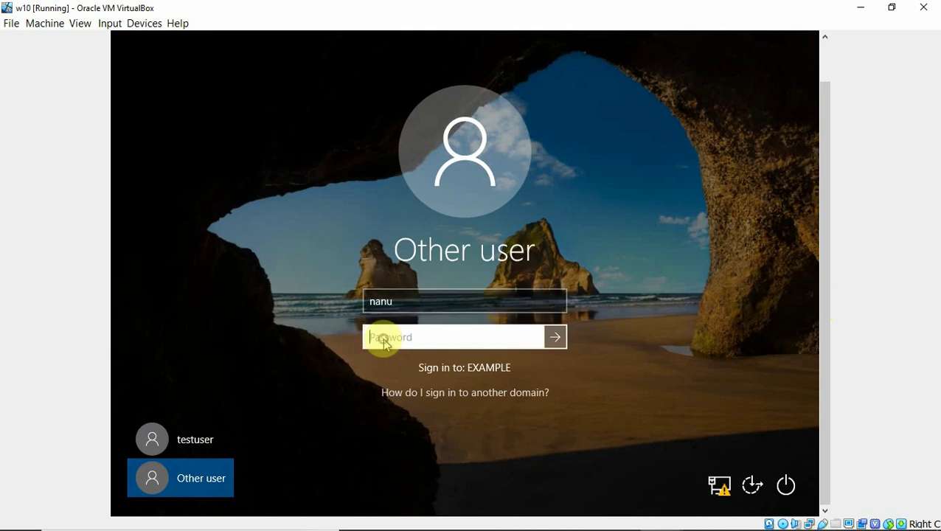
text(Password1)
key(Return)
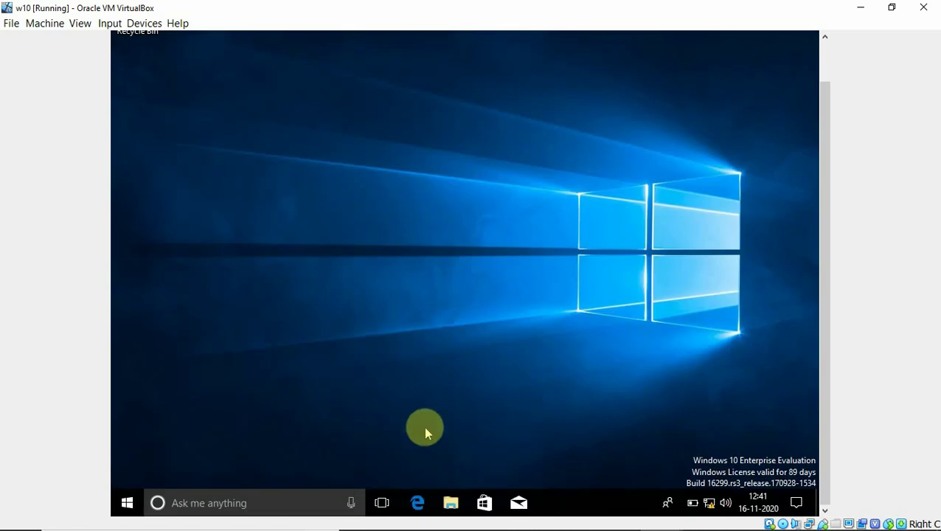
Restart Windows from the Start menu's power options.
click(126, 502)
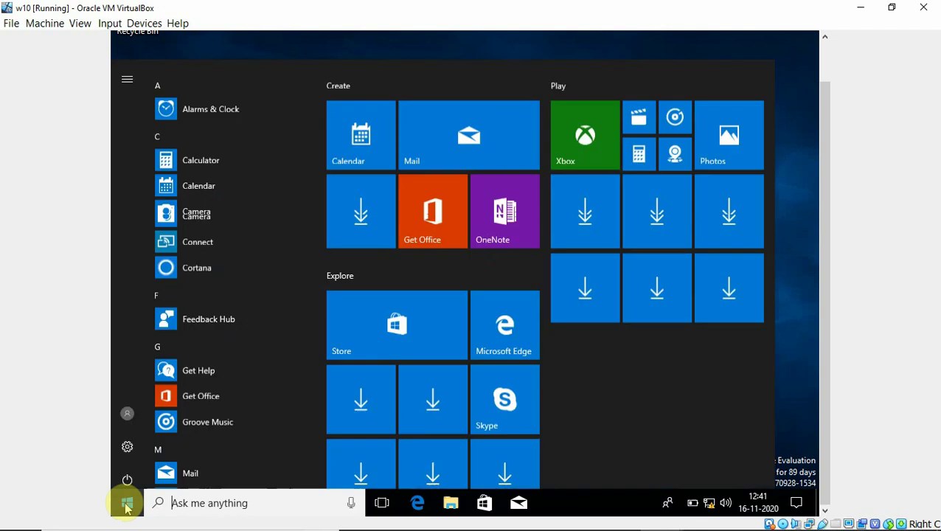
click(128, 473)
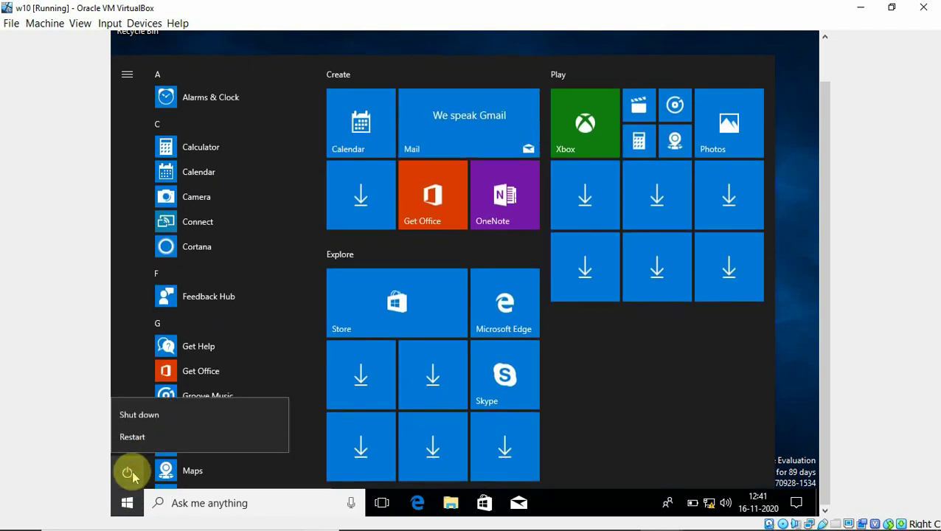
click(152, 437)
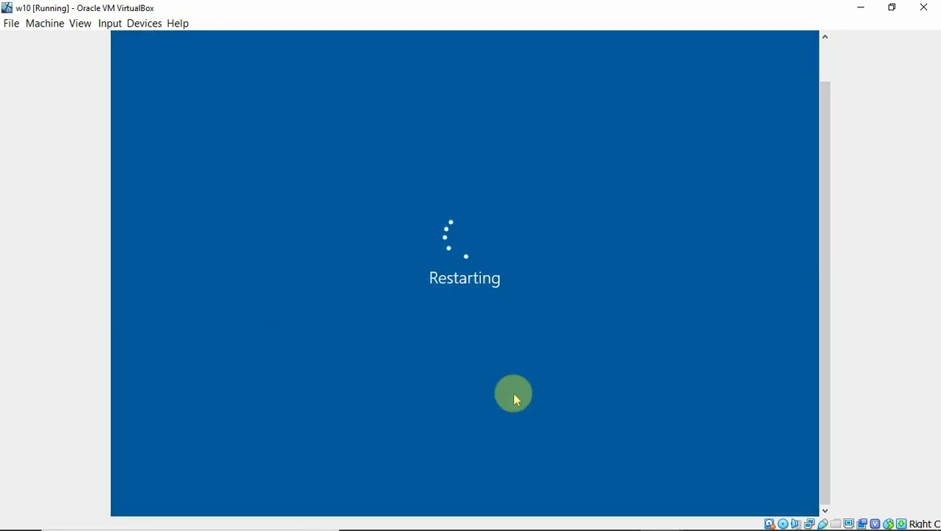